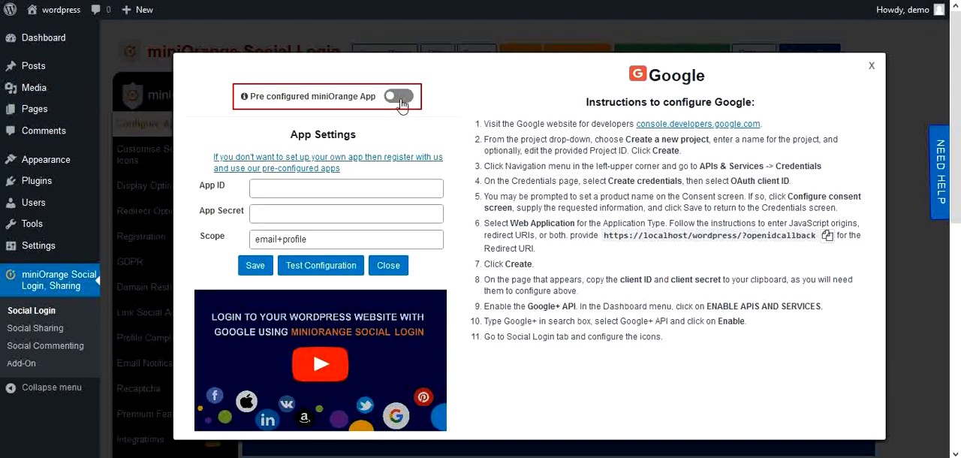
left_click(398, 97)
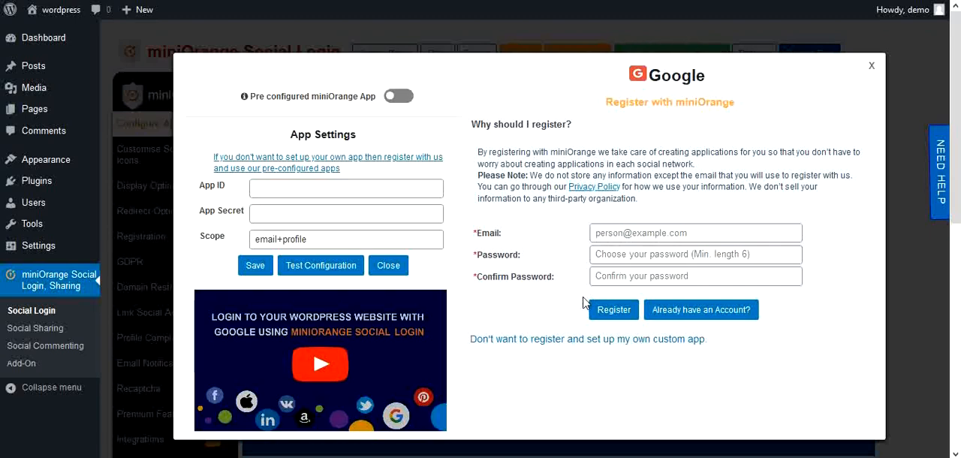
left_click(569, 344)
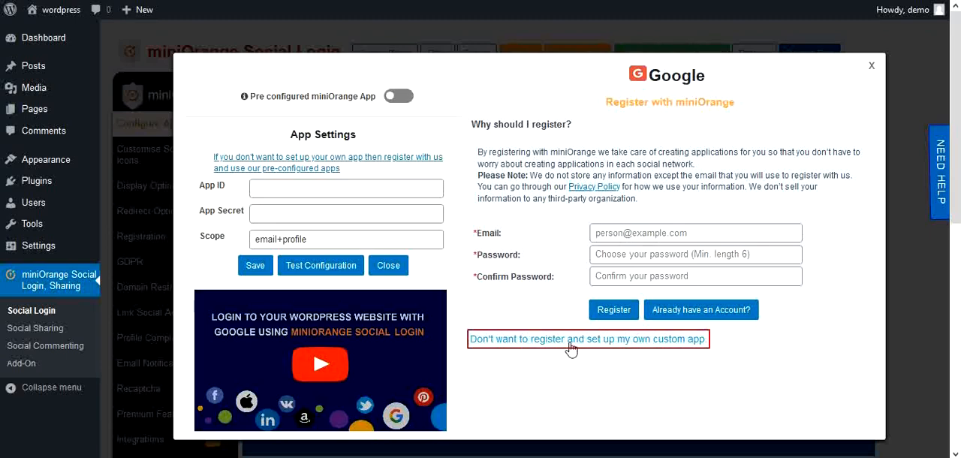
left_click(570, 343)
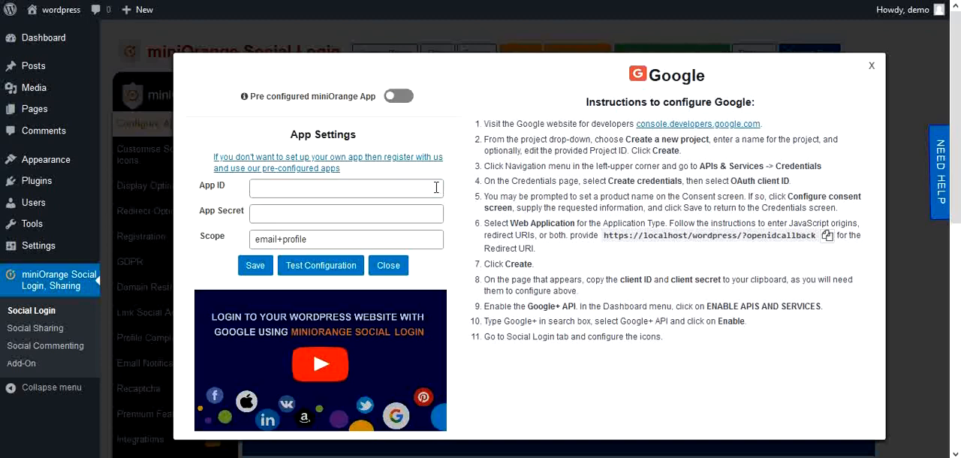
Step: Paste the Google client ID as the App ID and the client secret as the App Secret, and save the app settings
left_click(437, 187)
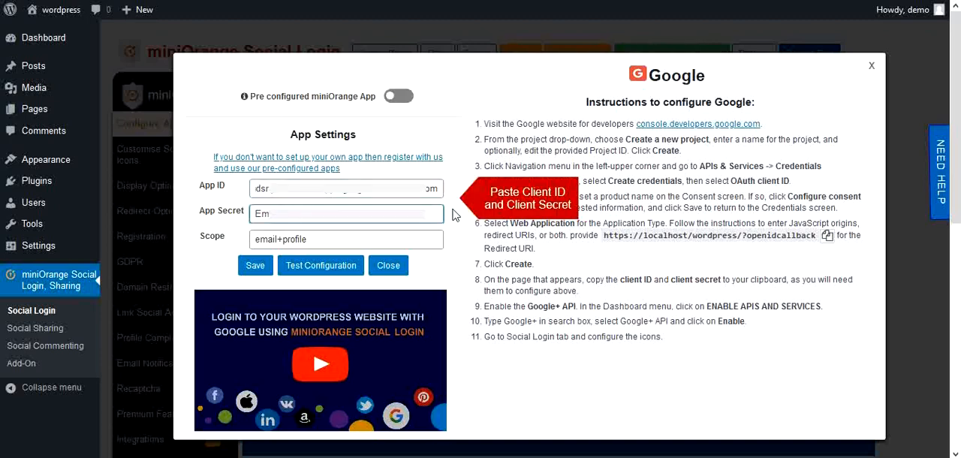
left_click(452, 215)
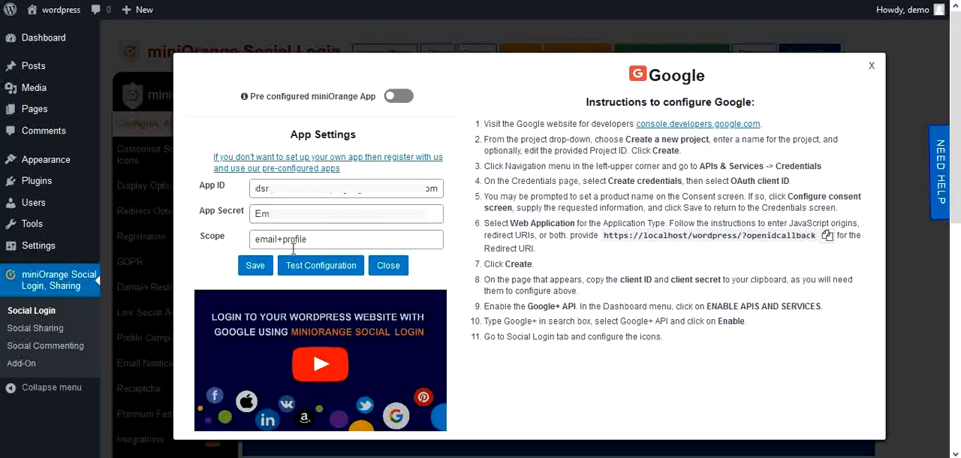
left_click(255, 271)
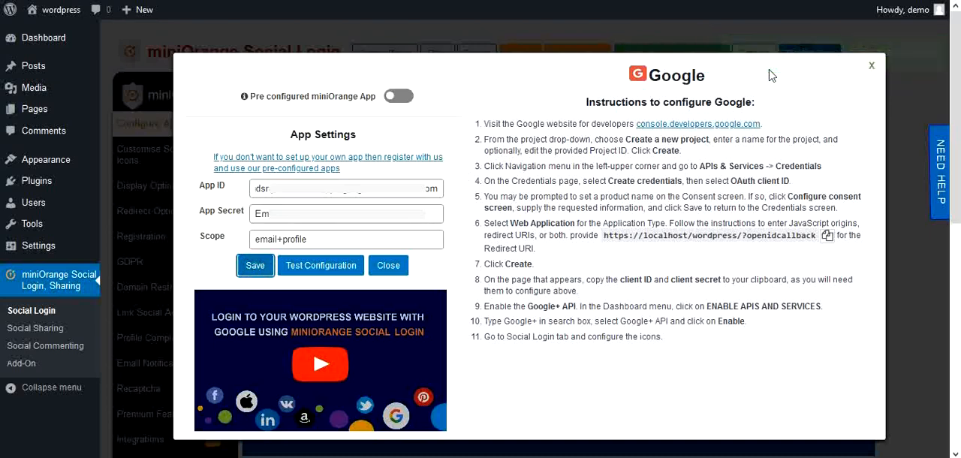
Step: Test the Google configuration, and close the test result window and the Google settings
left_click(321, 266)
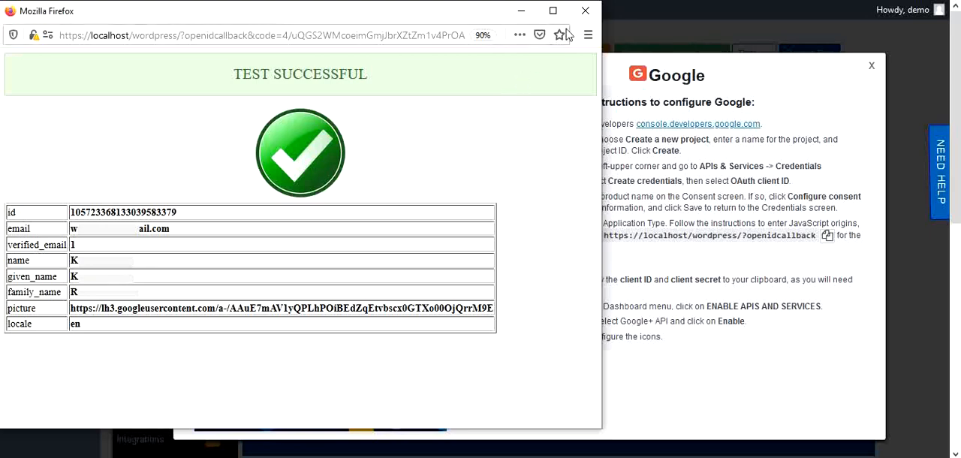
left_click(584, 11)
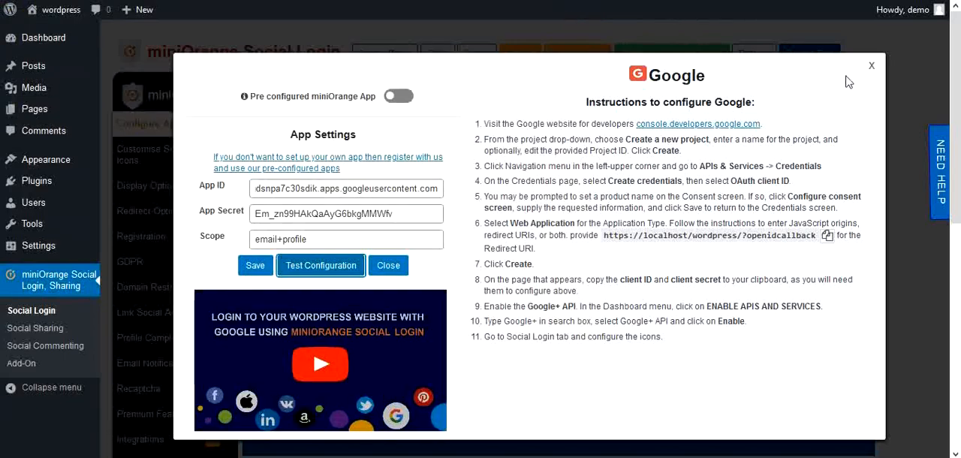
left_click(871, 67)
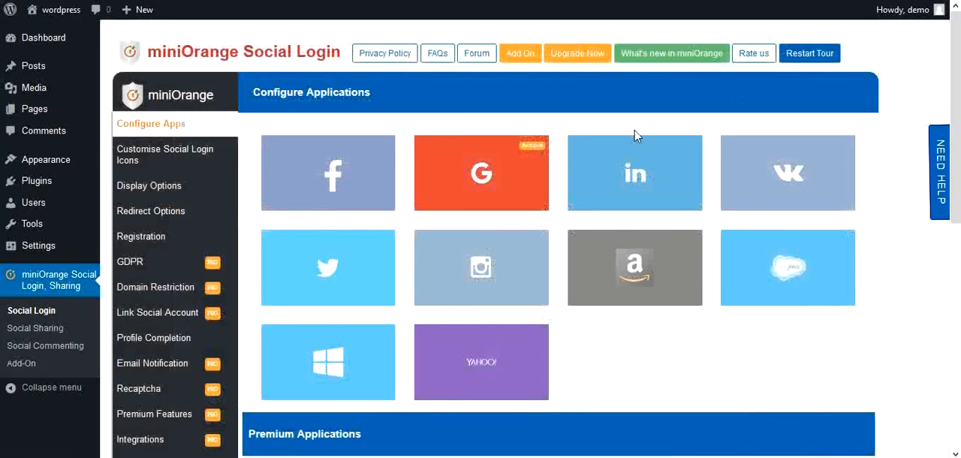
Step: Deactivate the Google login app and activate it again
mouse_move(534, 157)
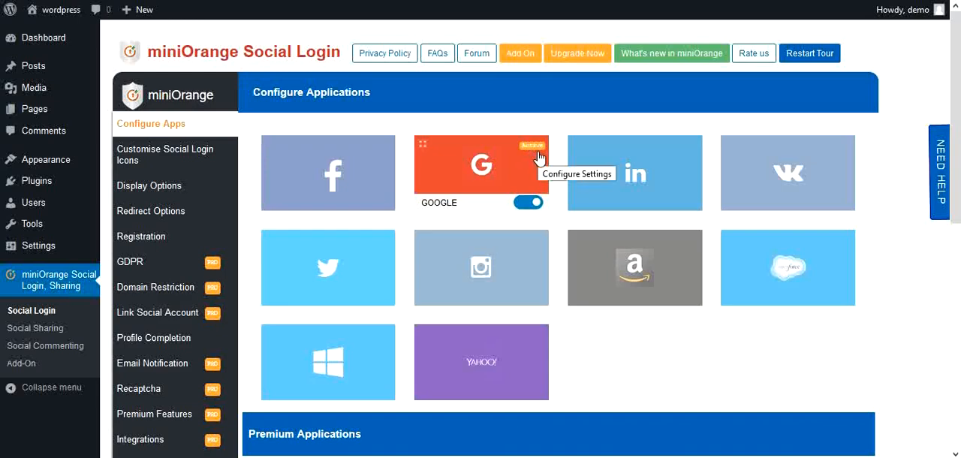
left_click(527, 204)
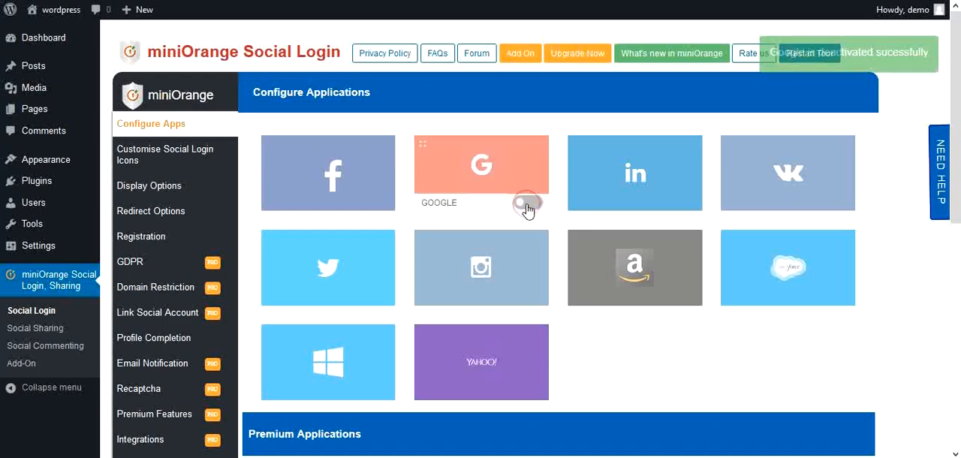
left_click(528, 203)
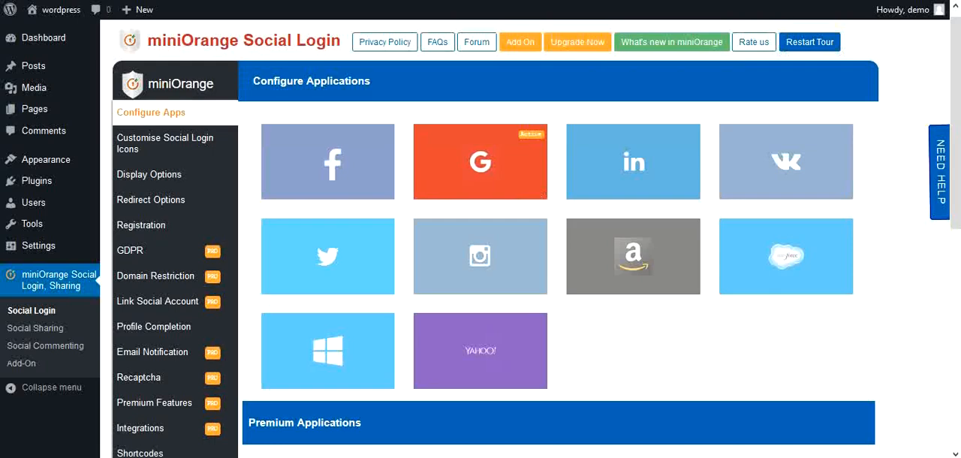
Step: Enable the pre-configured miniOrange app for LinkedIn by logging in with the existing account's email and password, and close its settings
left_click(634, 168)
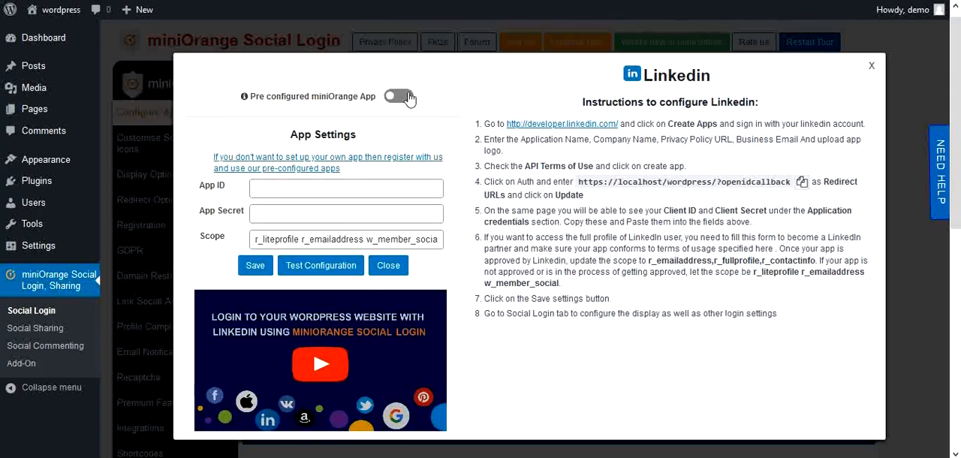
left_click(406, 96)
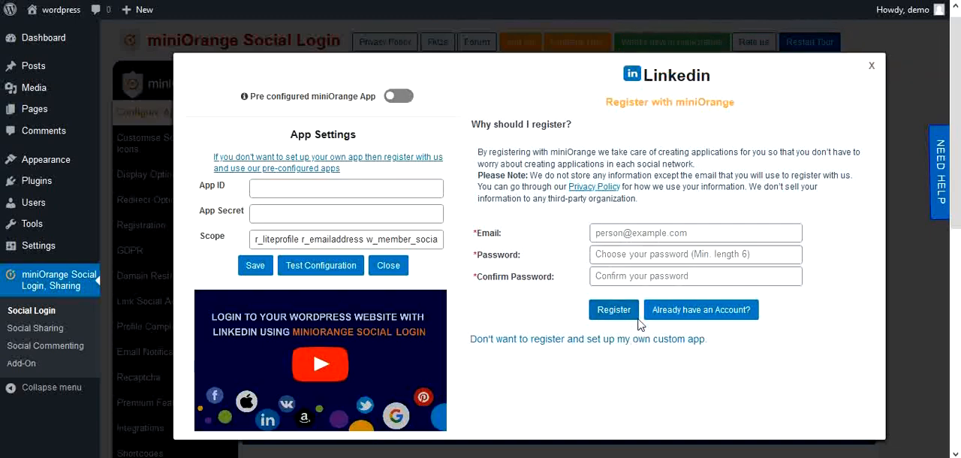
left_click(675, 319)
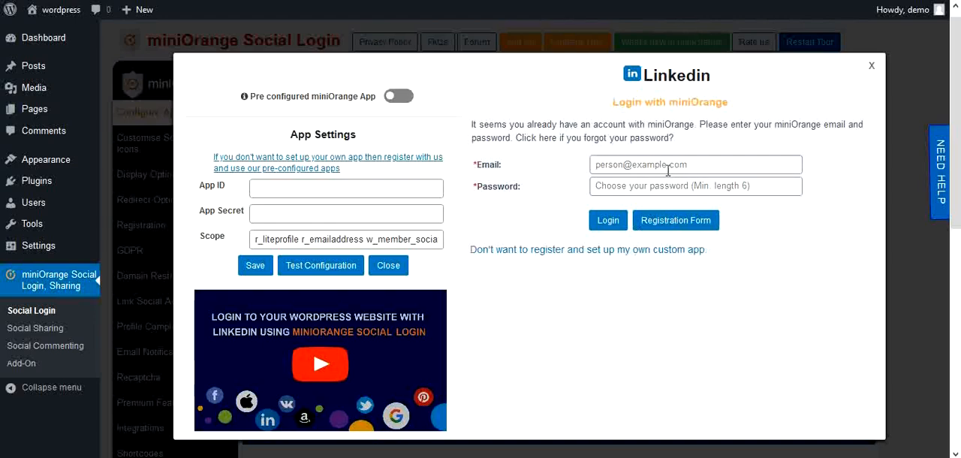
left_click(667, 168)
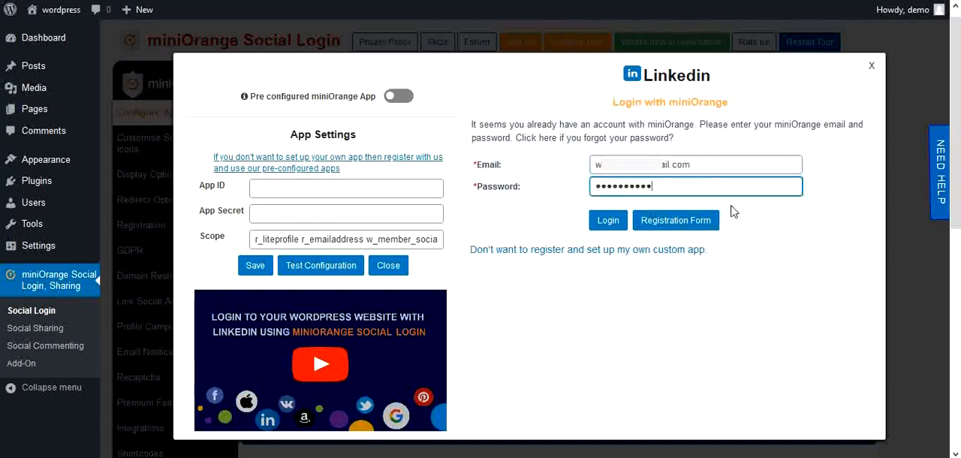
left_click(608, 225)
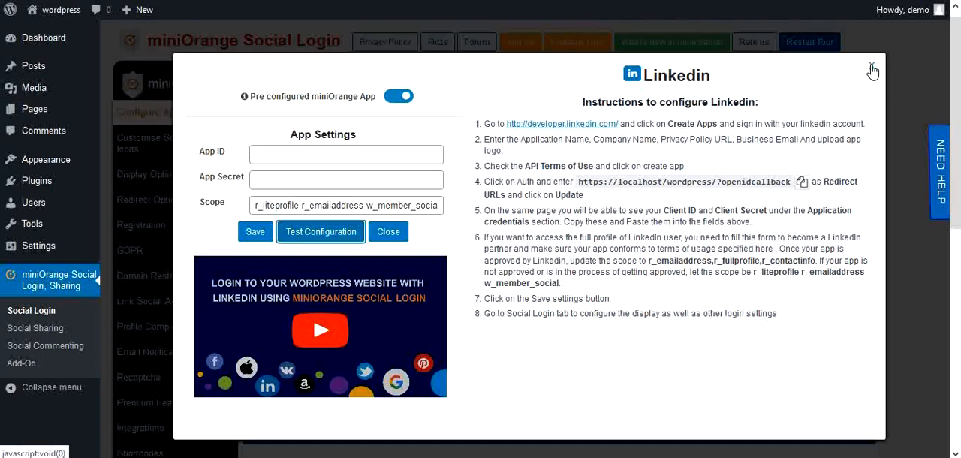
left_click(871, 66)
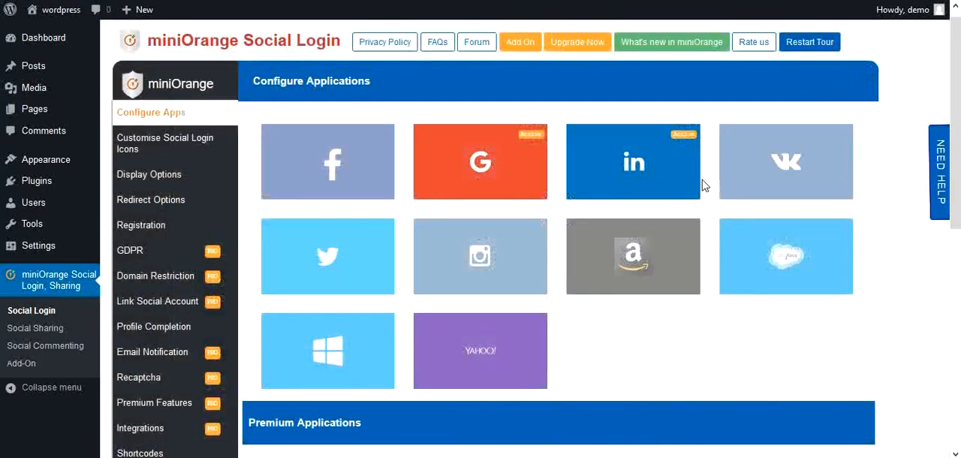
Step: Activate the Vkontakte, Salesforce, Amazon, Instagram and Twitter login apps
mouse_move(732, 187)
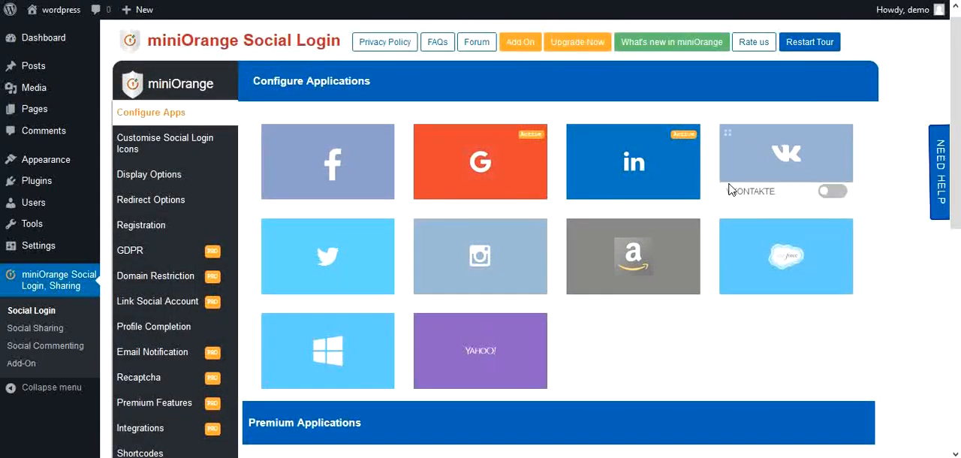
left_click(835, 193)
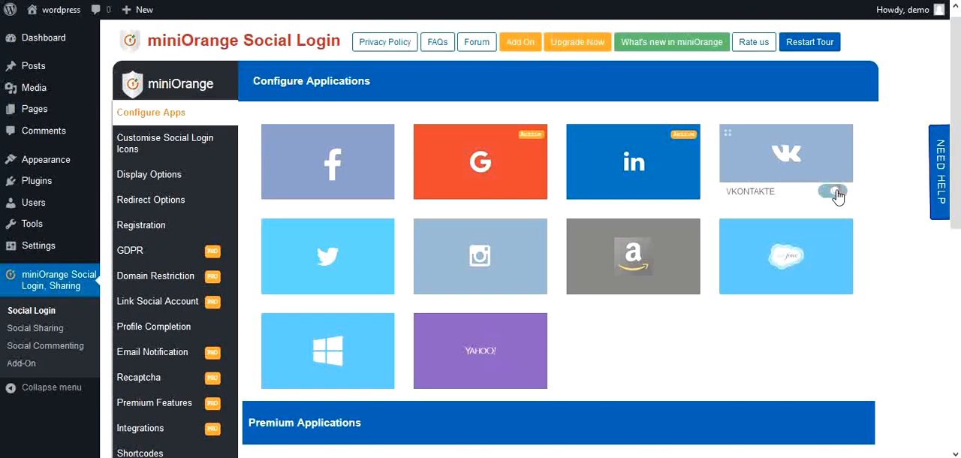
left_click(835, 286)
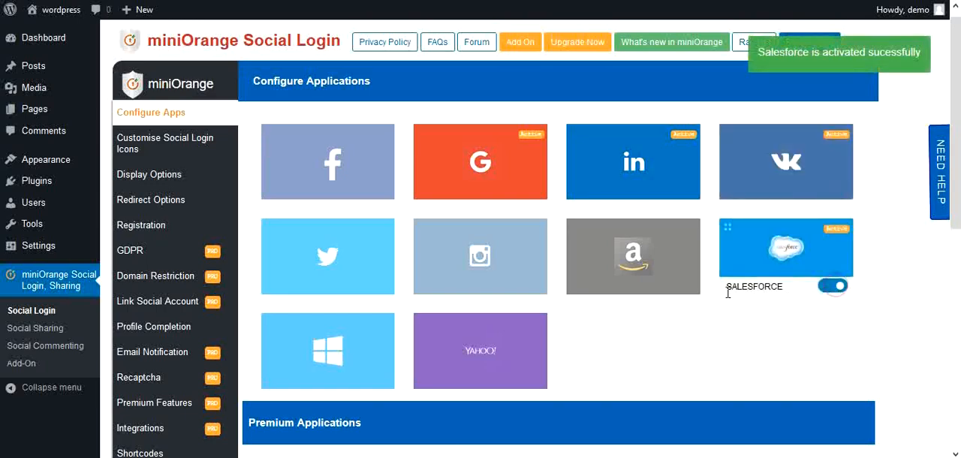
left_click(683, 289)
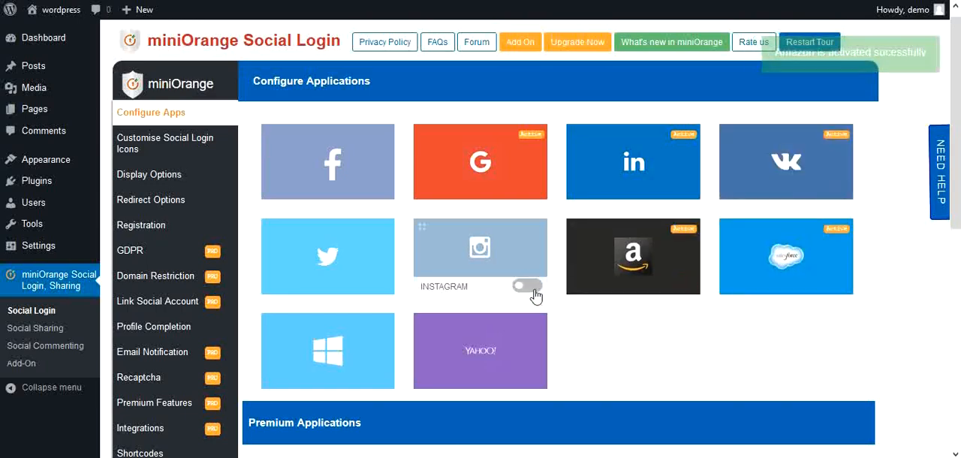
left_click(529, 287)
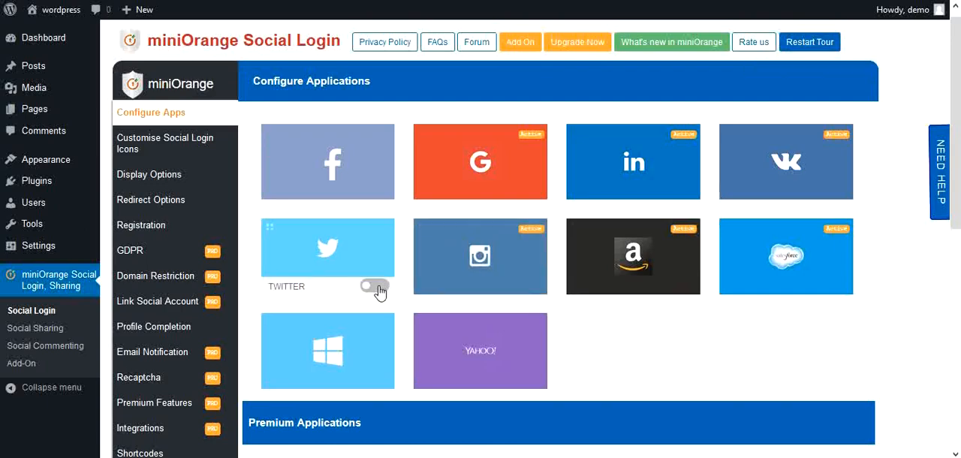
left_click(376, 287)
Step: Reorder the login apps so that LinkedIn comes directly after Instagram and Amazon directly after Salesforce
scroll(402, 161, "up", 1)
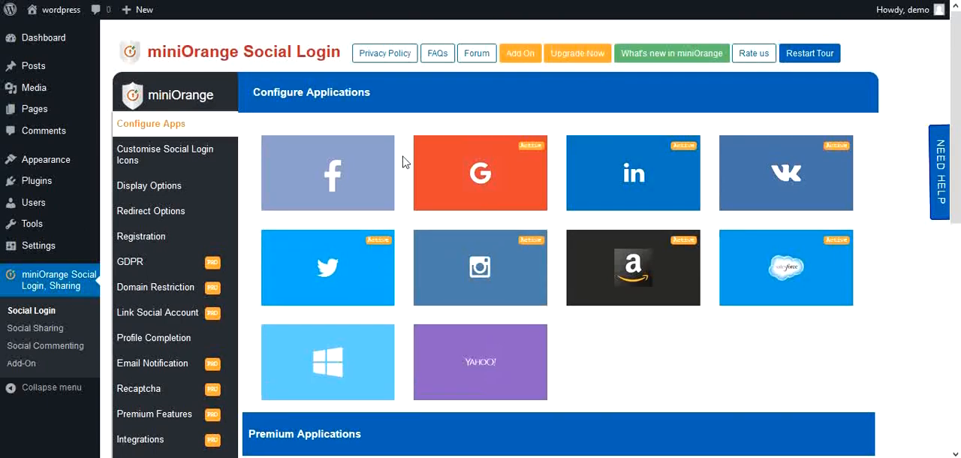
mouse_move(575, 154)
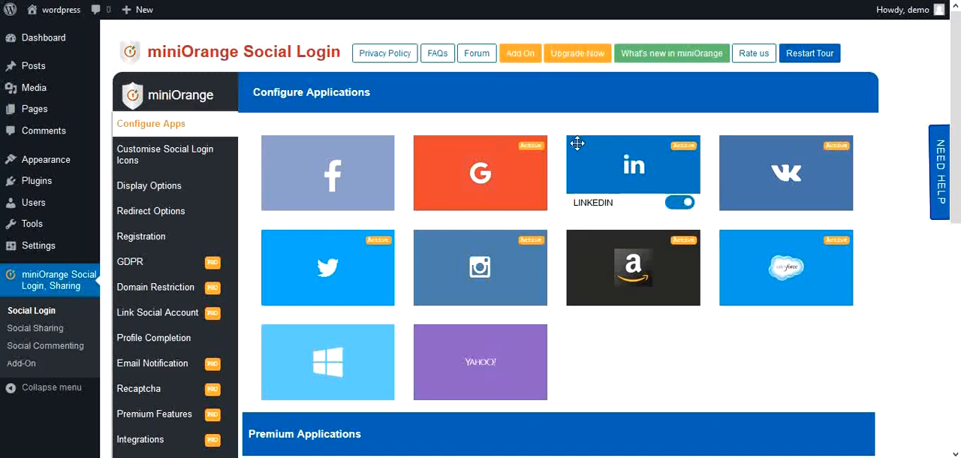
left_click_drag(578, 144, 424, 241)
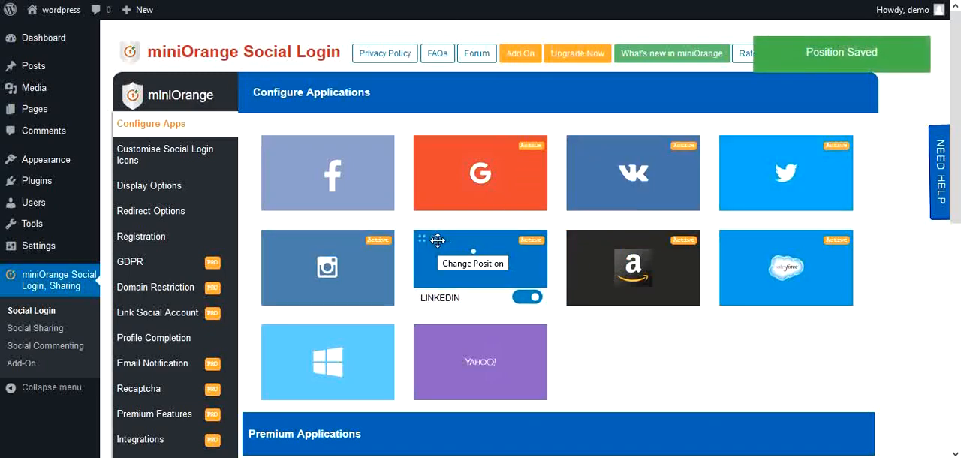
mouse_move(575, 237)
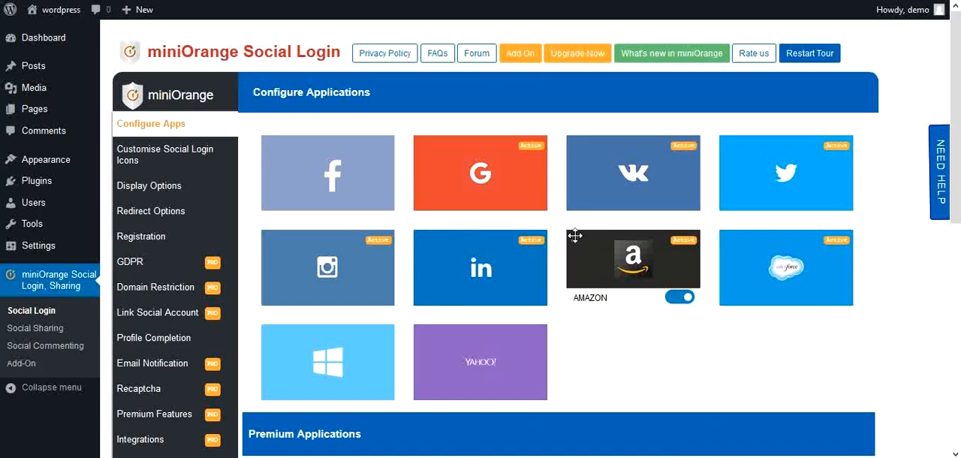
left_click_drag(575, 237, 742, 238)
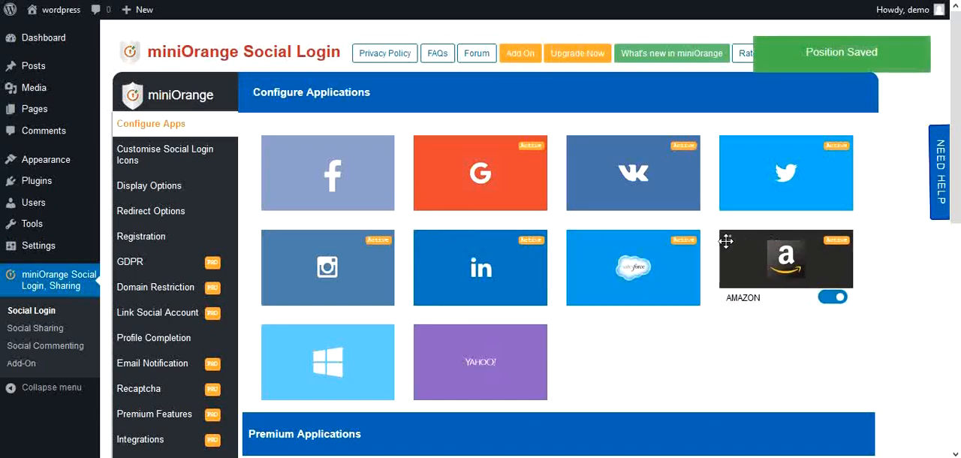
Step: Open the social login icon customisation and set the icon shape to Round after trying Square
mouse_move(412, 203)
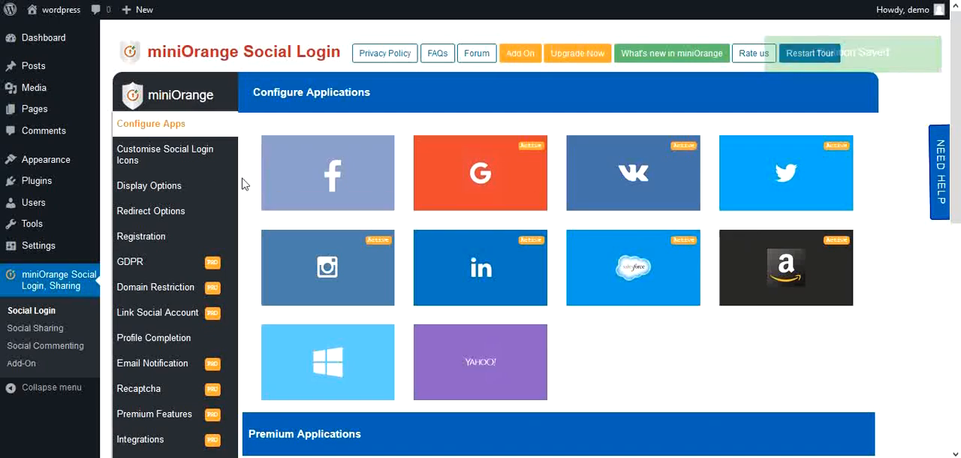
left_click(201, 157)
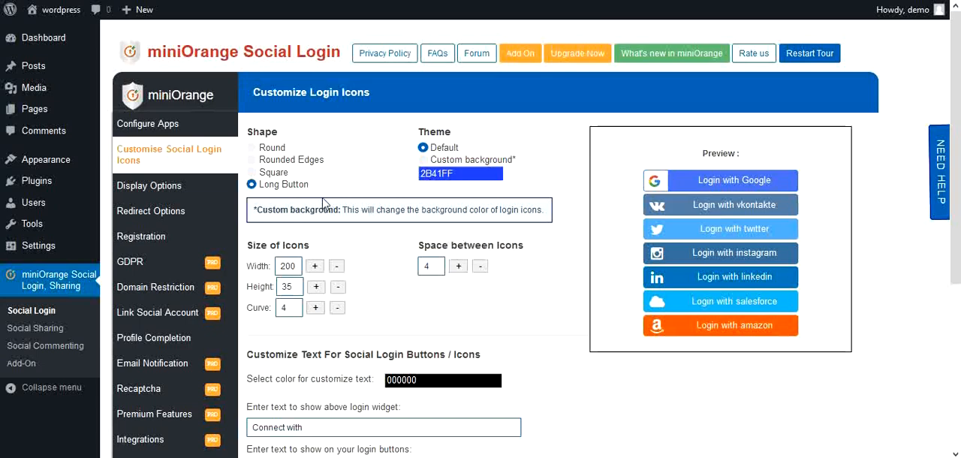
left_click(252, 172)
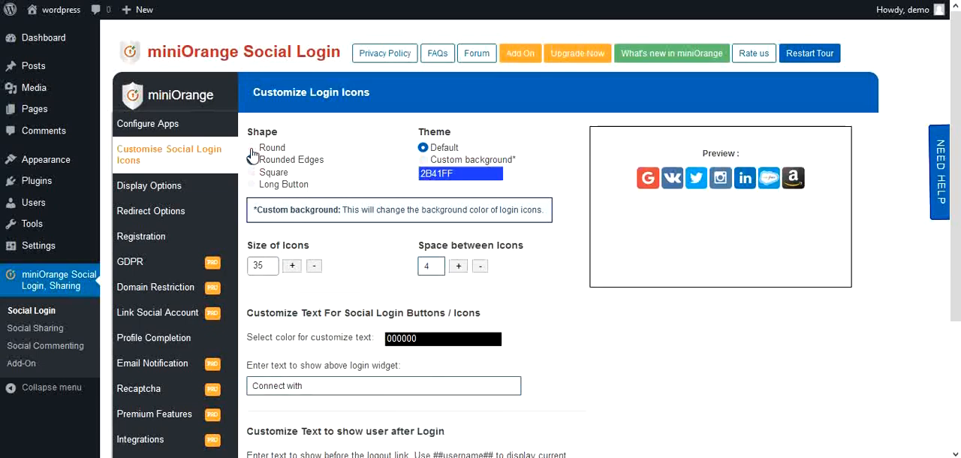
left_click(252, 148)
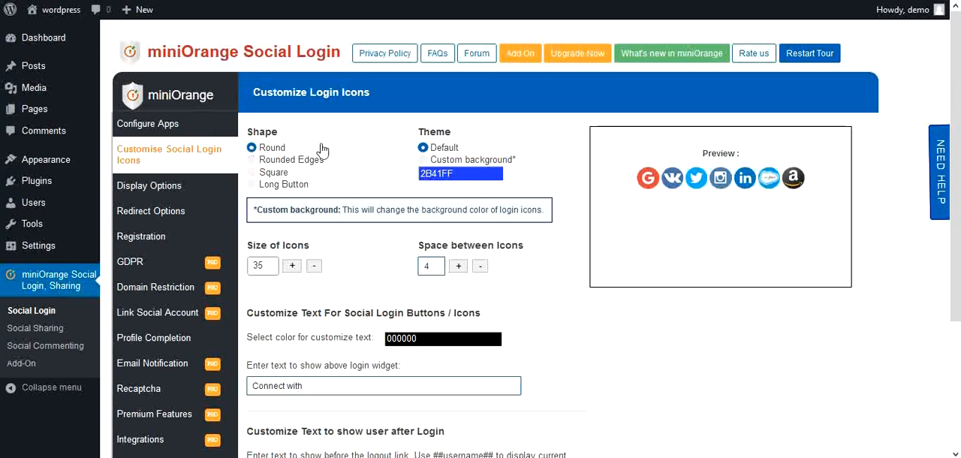
Step: Switch the icon theme to Custom background and set its color to green 4DFF00
left_click(423, 160)
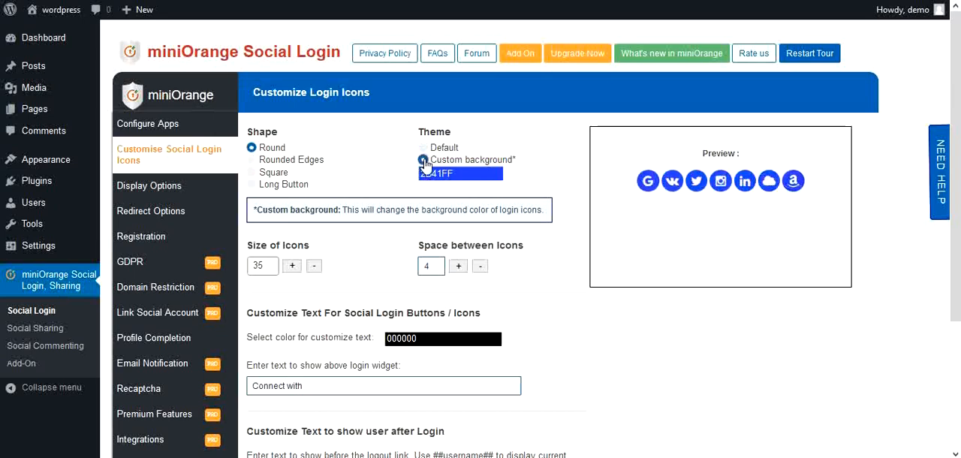
left_click(457, 174)
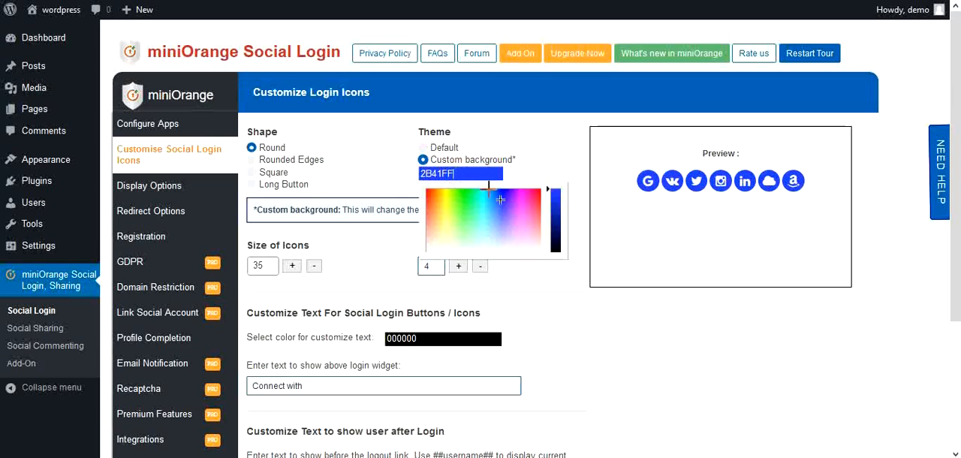
left_click(457, 190)
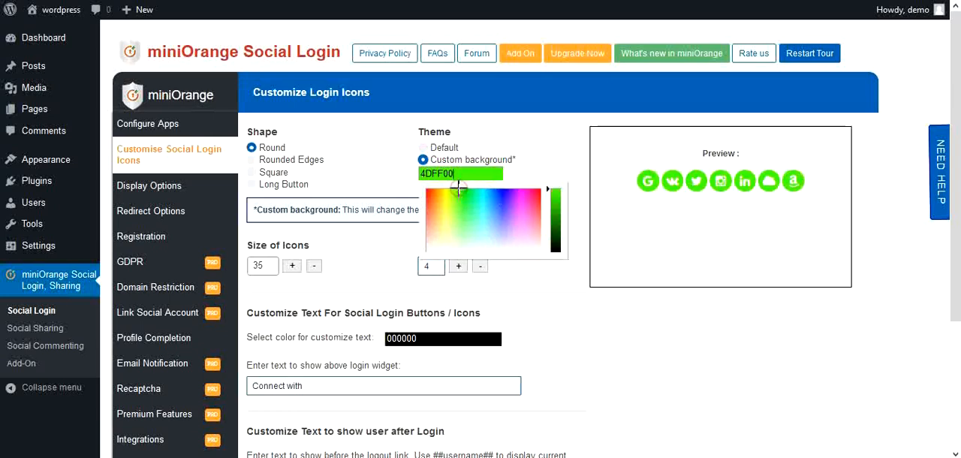
Step: Close the background color picker and increase the size of the login icons to 45
left_click(540, 292)
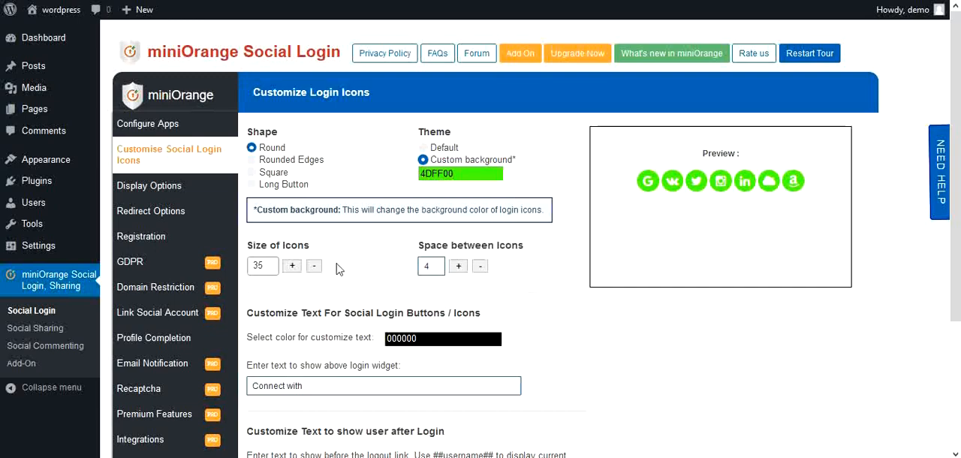
left_click(292, 265)
left_click(292, 265)
left_click(292, 266)
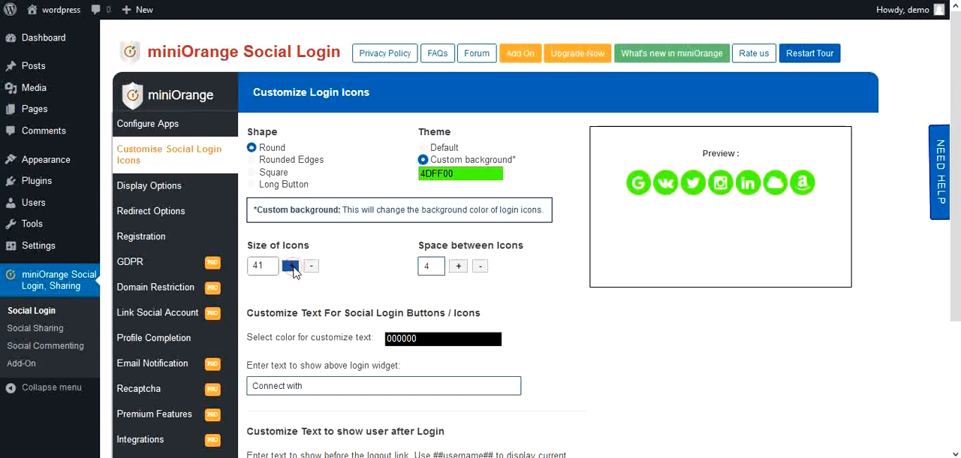
left_click(292, 266)
left_click(291, 267)
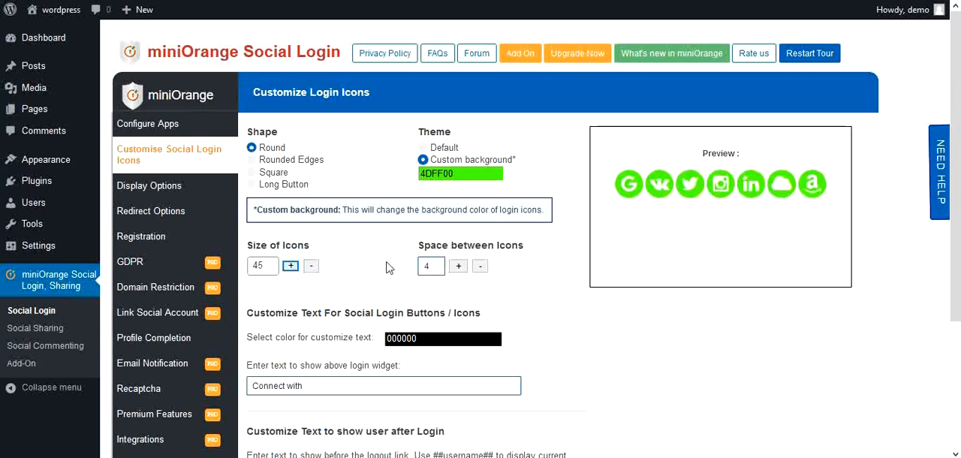
Step: Increase the space between the login icons to 8
left_click(458, 265)
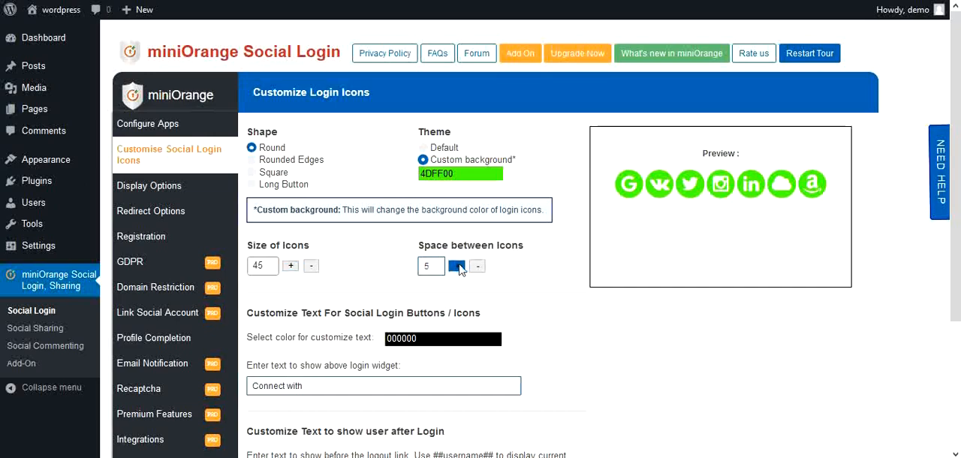
left_click(458, 266)
left_click(457, 265)
left_click(458, 266)
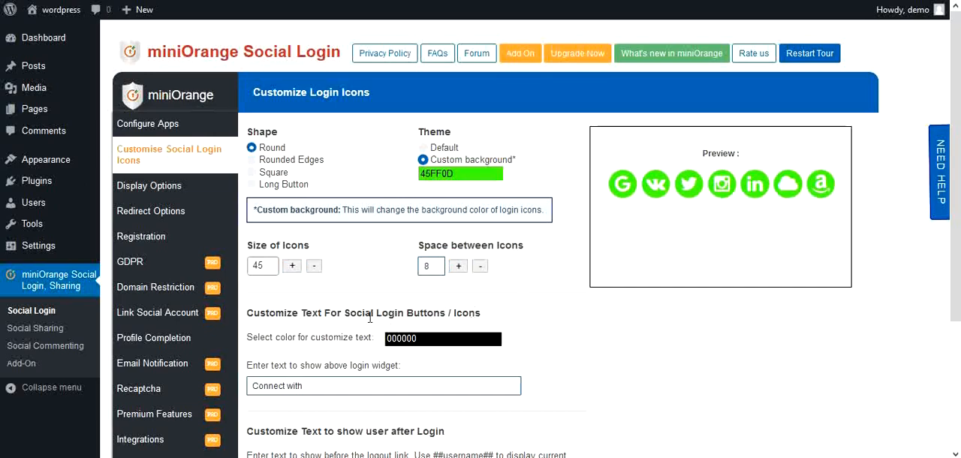
Step: Keep "Connect with" above the login widget and "Howdy, ##username## |" before the logout link, and save the icon customisation
left_click(358, 385)
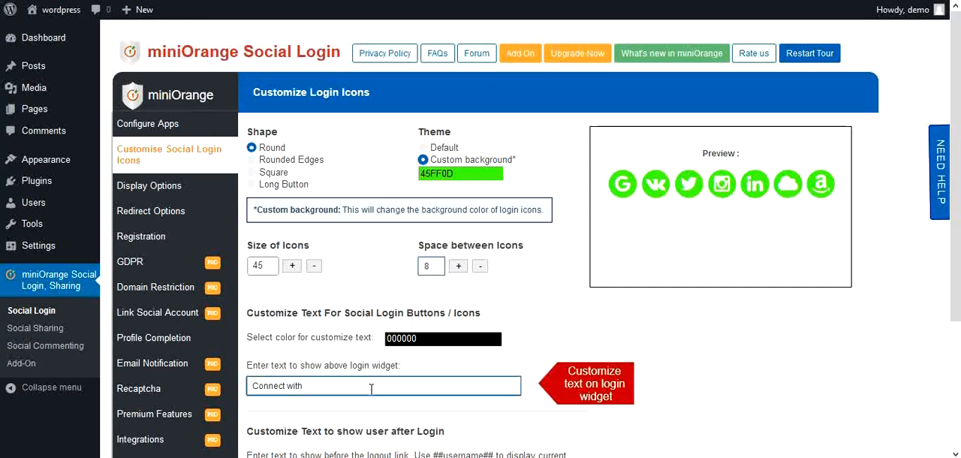
scroll(371, 388, "down", 3)
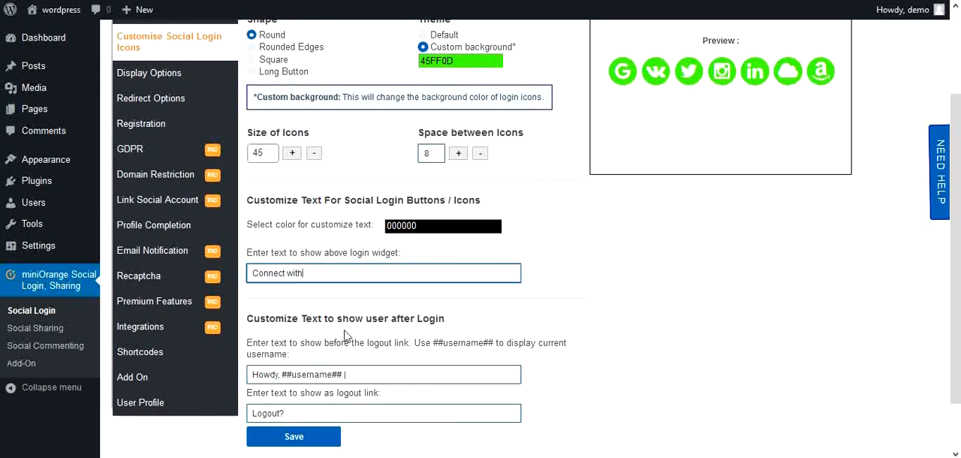
left_click(385, 375)
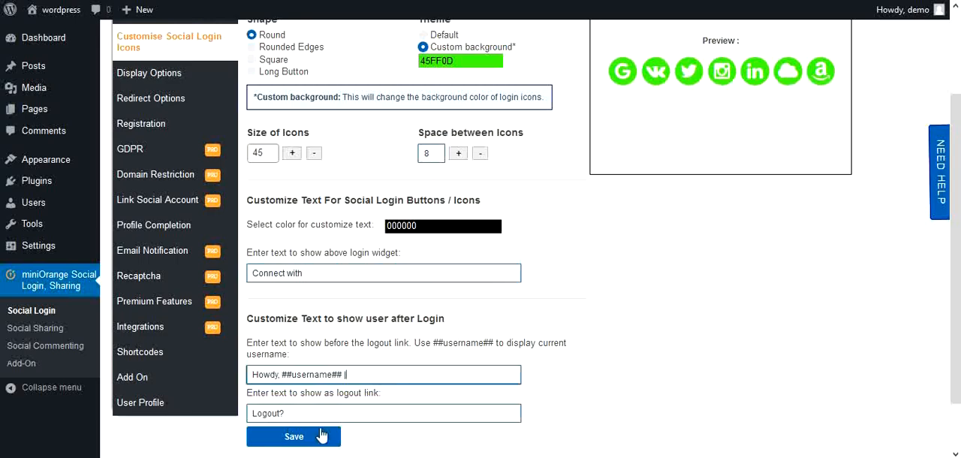
left_click(294, 437)
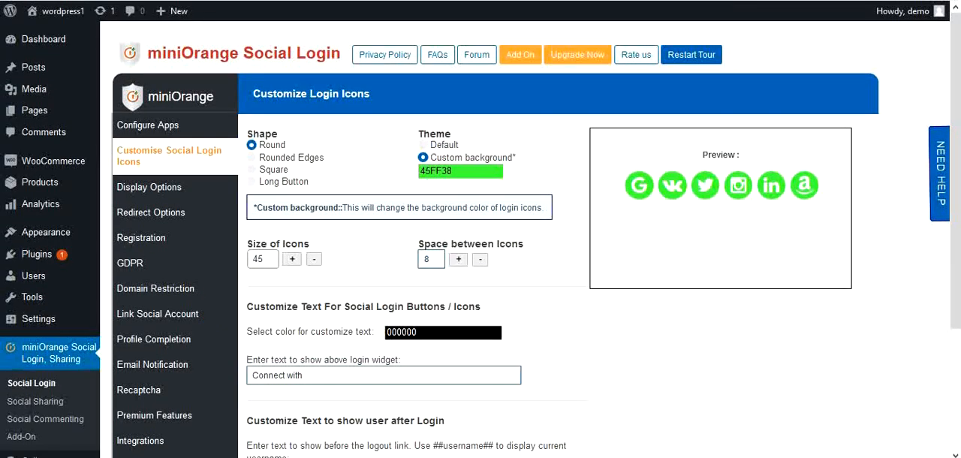
Step: Display the icons on the default login form, before BuddyPress registration and account details, and before the WooCommerce login form and 'Remember Me', and save
left_click(201, 194)
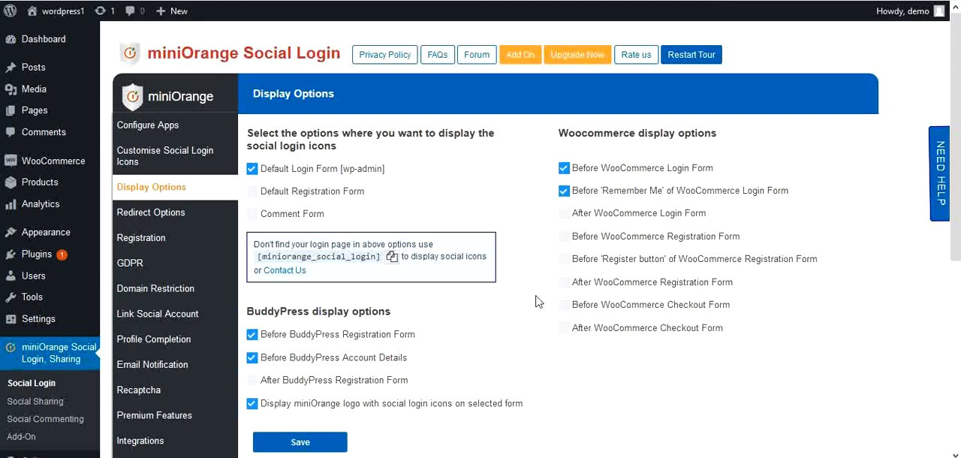
left_click(301, 443)
left_click(200, 221)
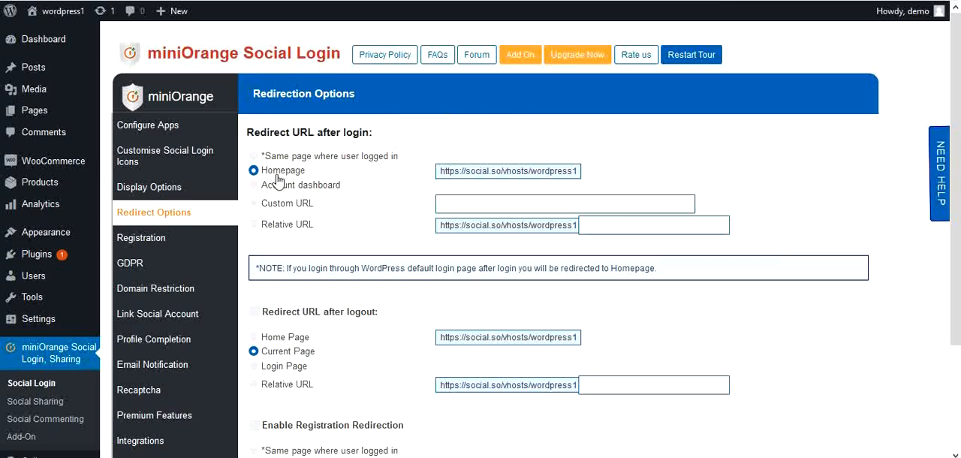
left_click(253, 187)
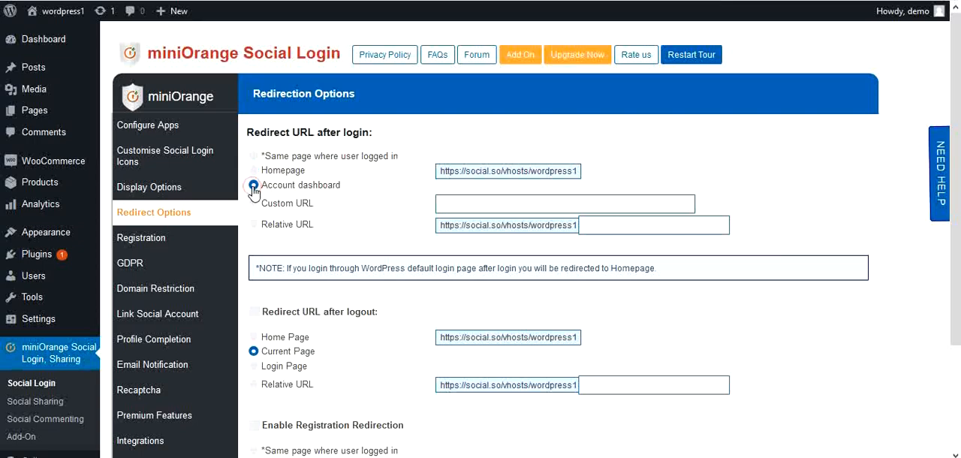
left_click(254, 204)
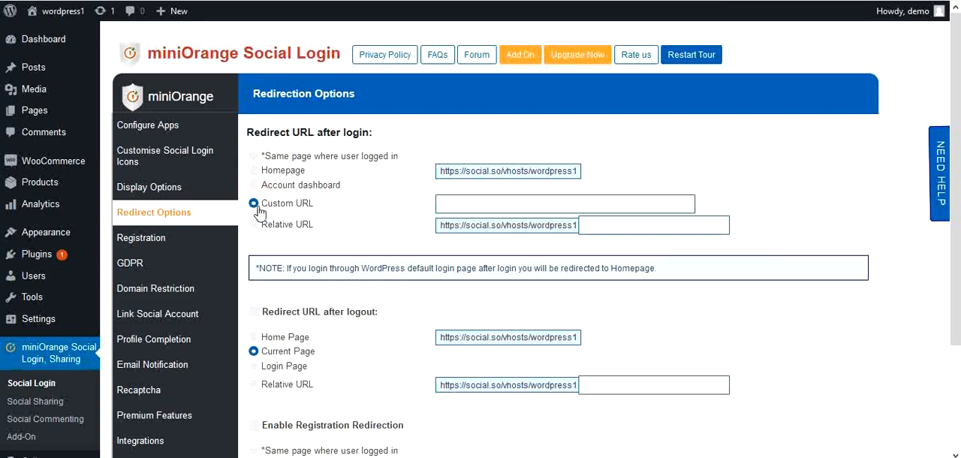
left_click(443, 203)
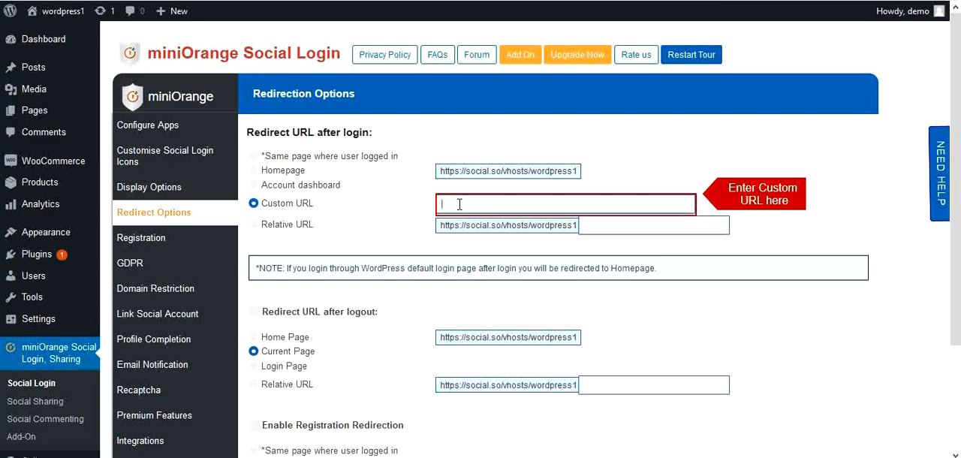
type("https://www.social.so.com")
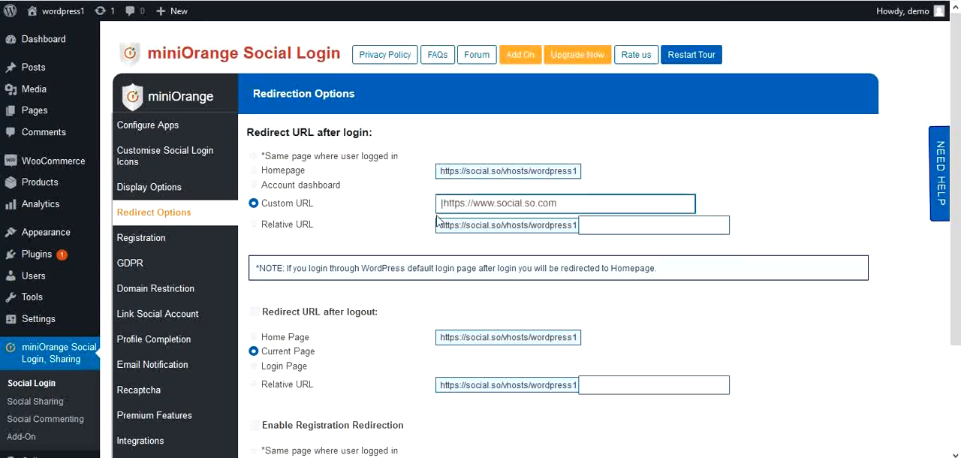
key("BackSpace")
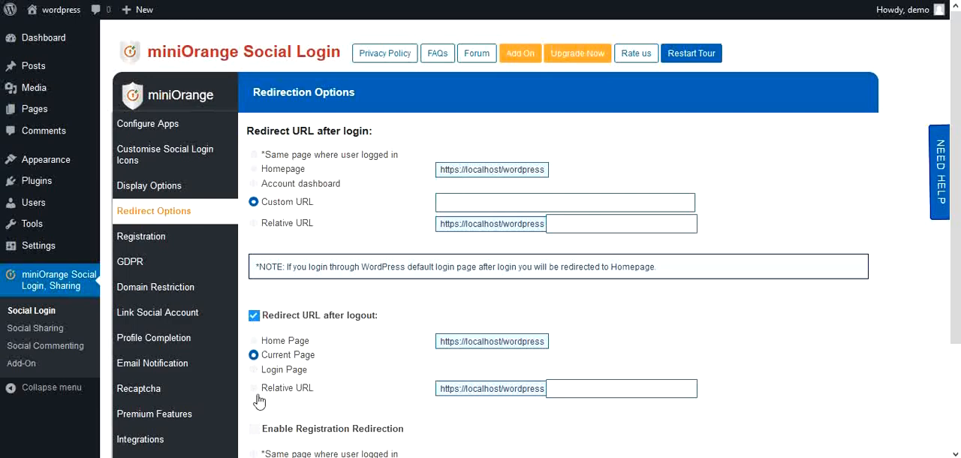
scroll(292, 407, "down", 3)
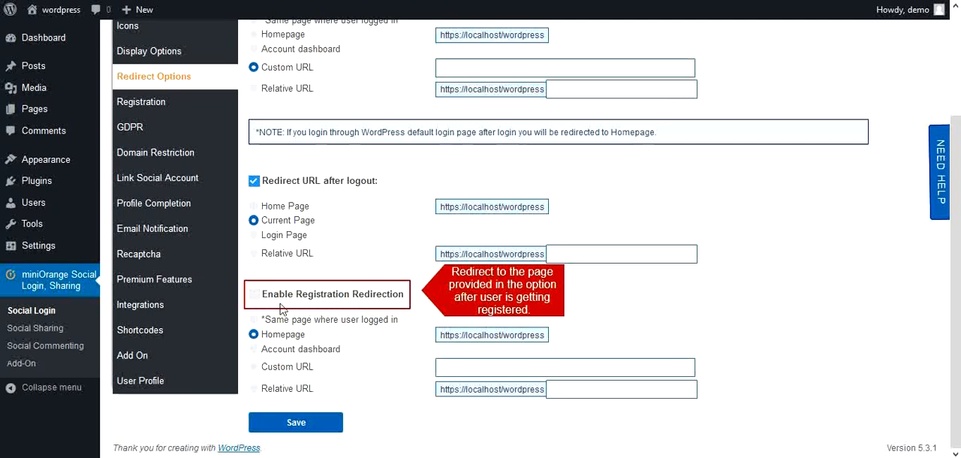
left_click(253, 294)
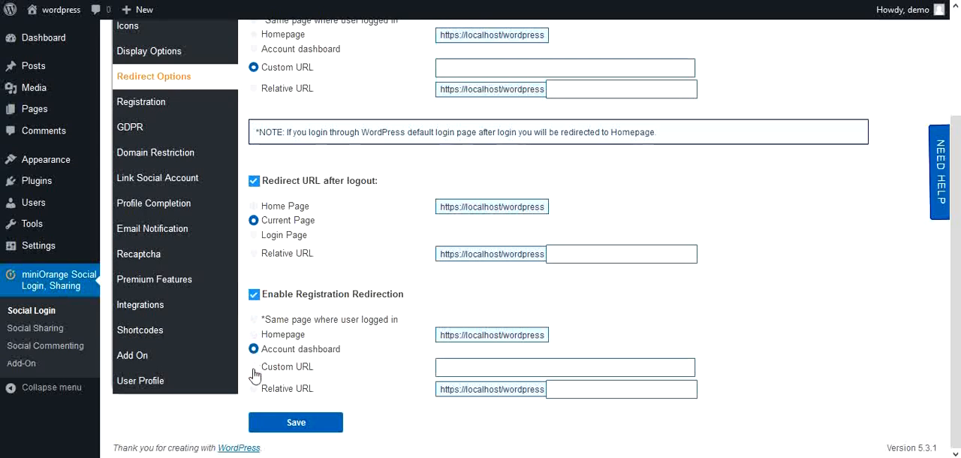
left_click(254, 367)
type("https://www.miniOrange.com")
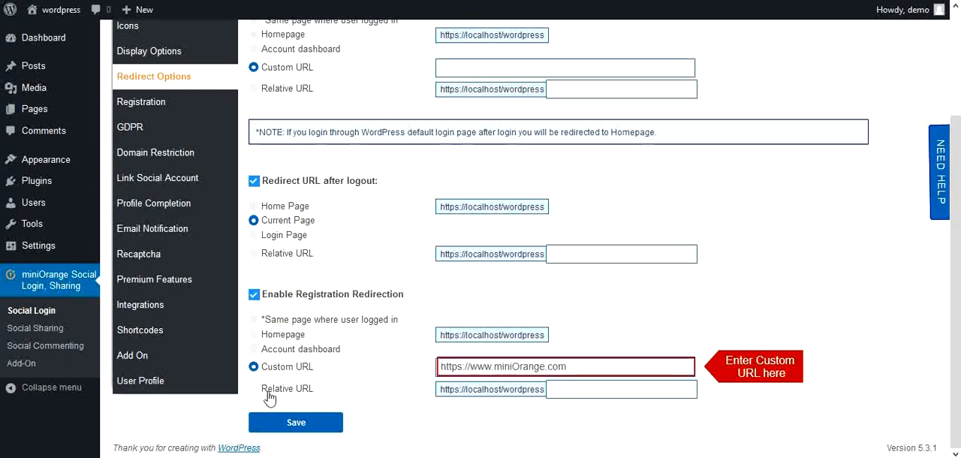
left_click(295, 424)
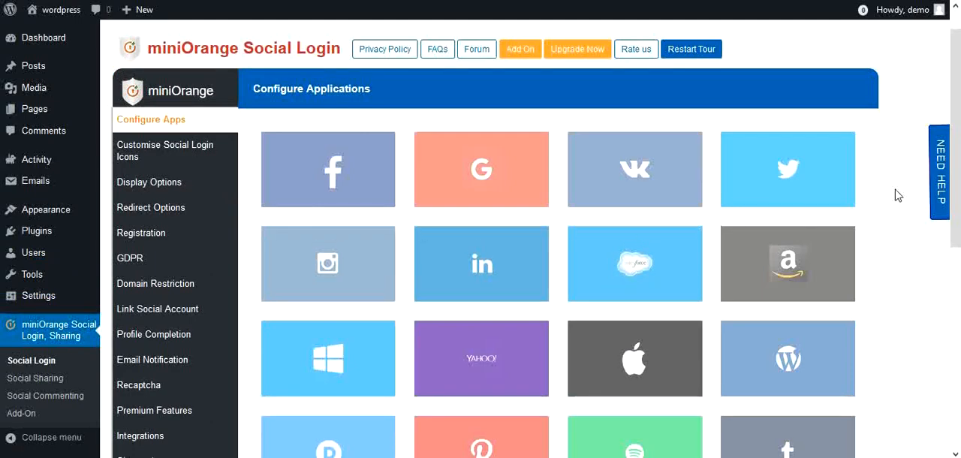
Step: Open the plugin's support form and submit a support query
left_click(939, 187)
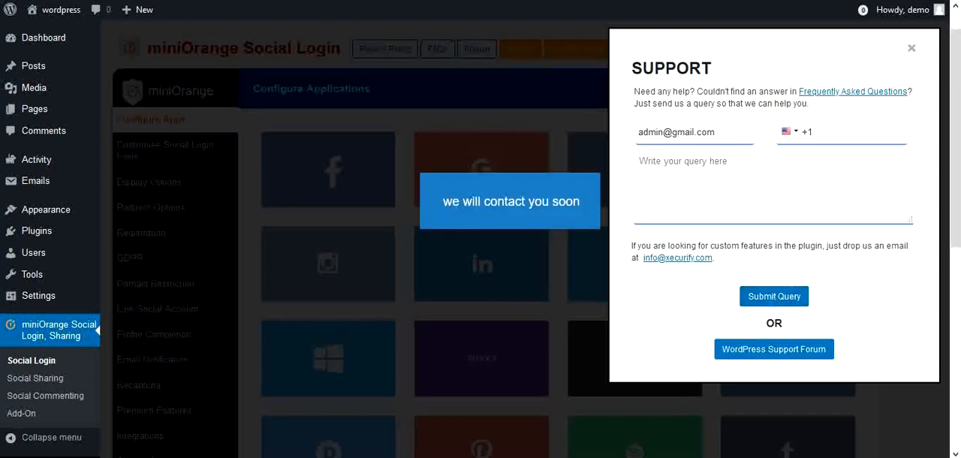
left_click(553, 184)
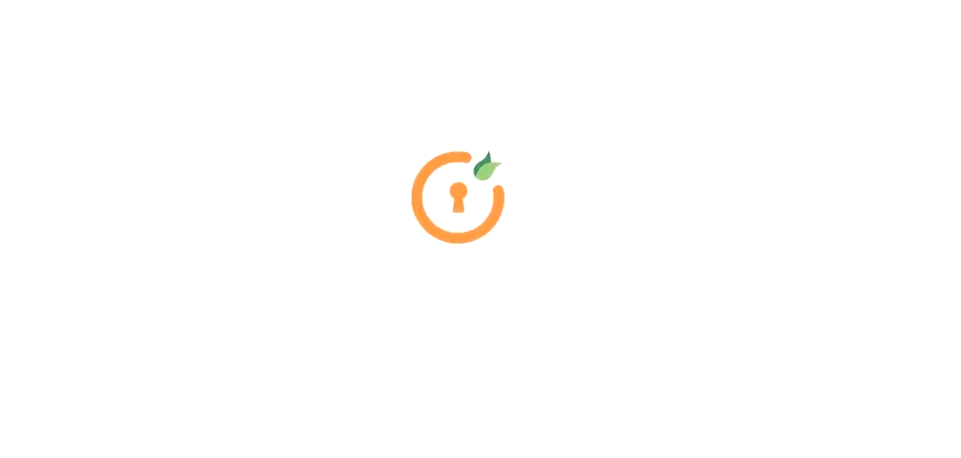